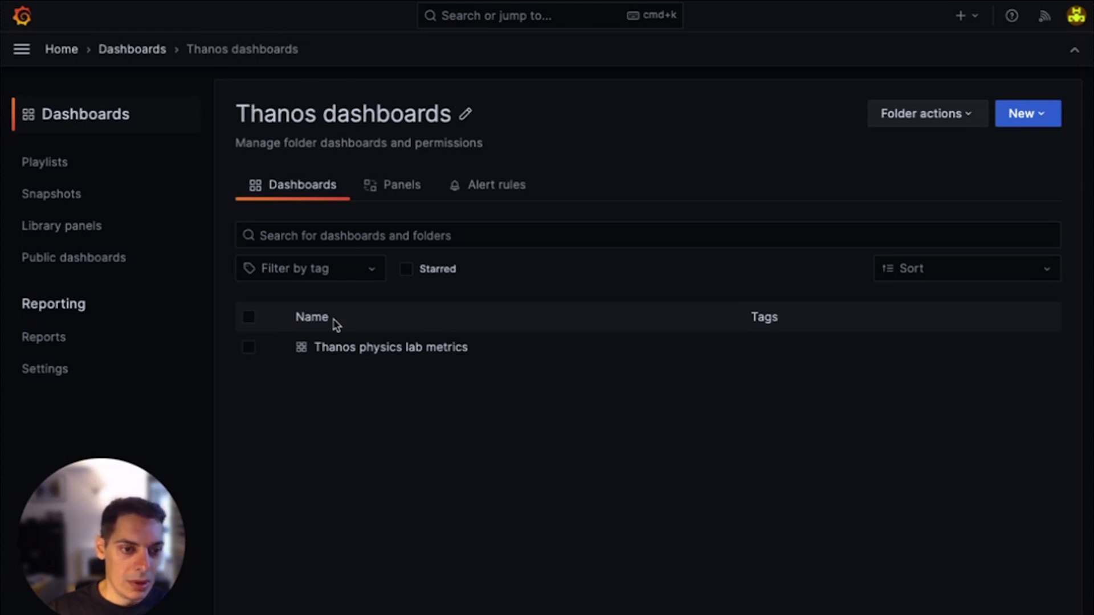
# Open the Thanos physics lab metrics dashboard's public sharing settings and tick the first acknowledgement
pyautogui.click(356, 348)
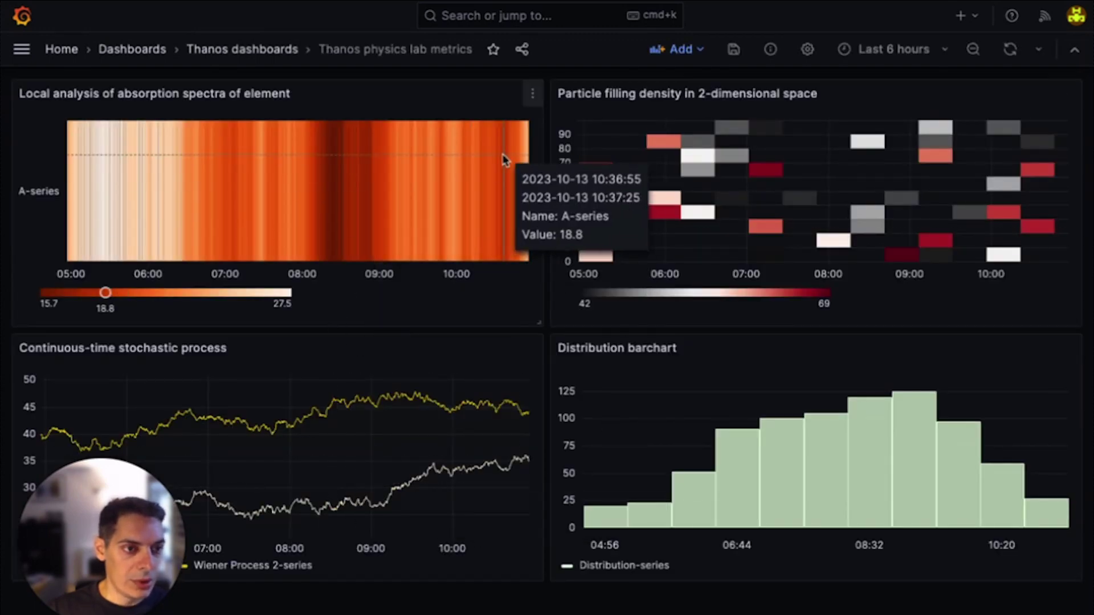
pyautogui.click(523, 51)
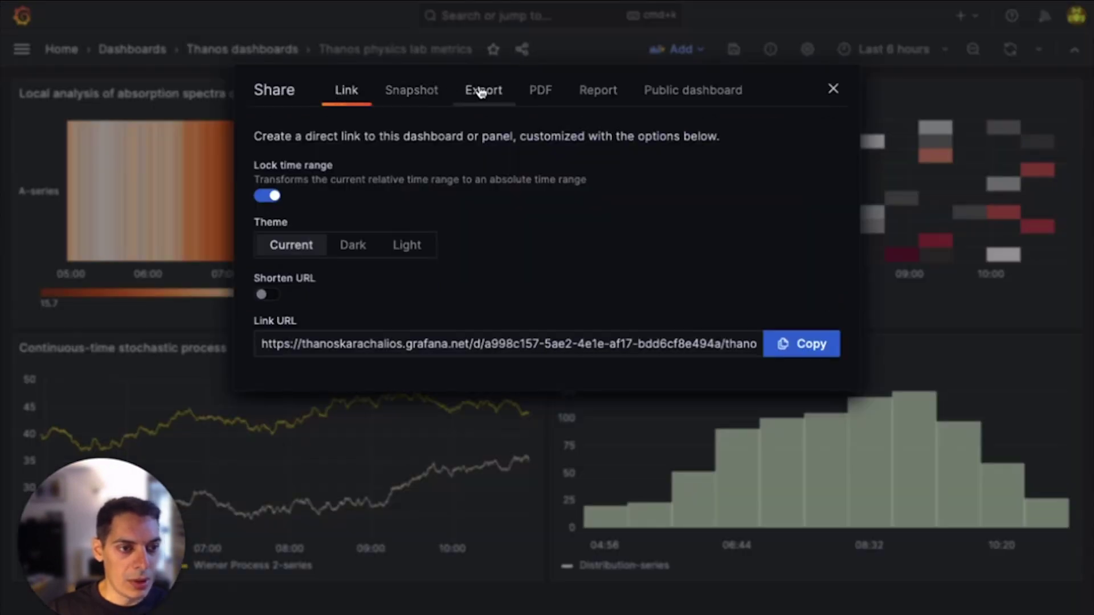
pyautogui.click(701, 96)
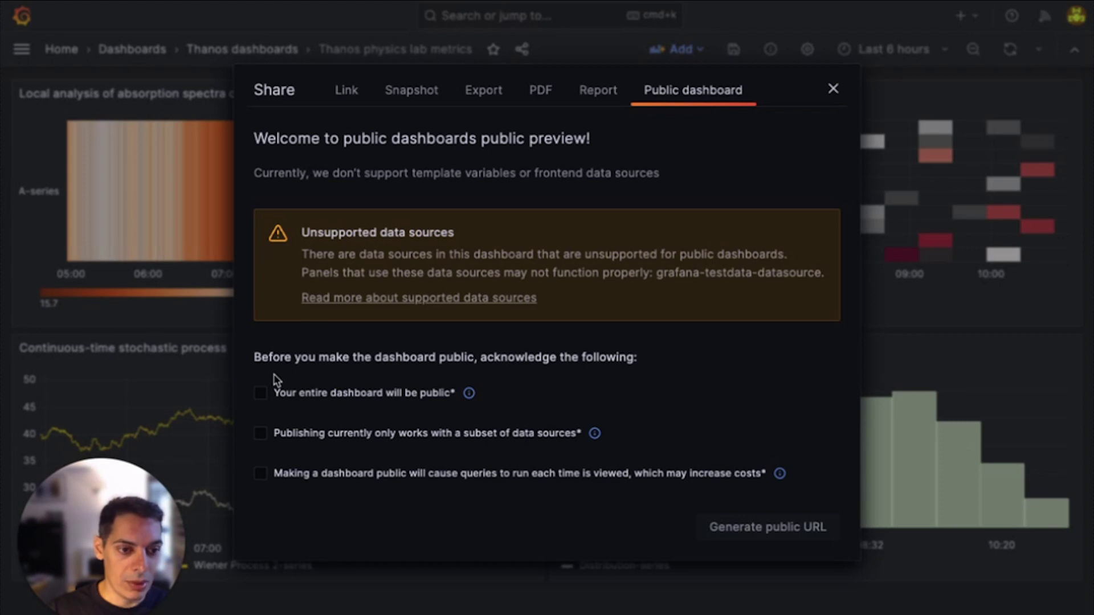
pyautogui.click(261, 394)
# Accept the data-source and query-cost acknowledgements and generate the public dashboard URL
pyautogui.click(260, 435)
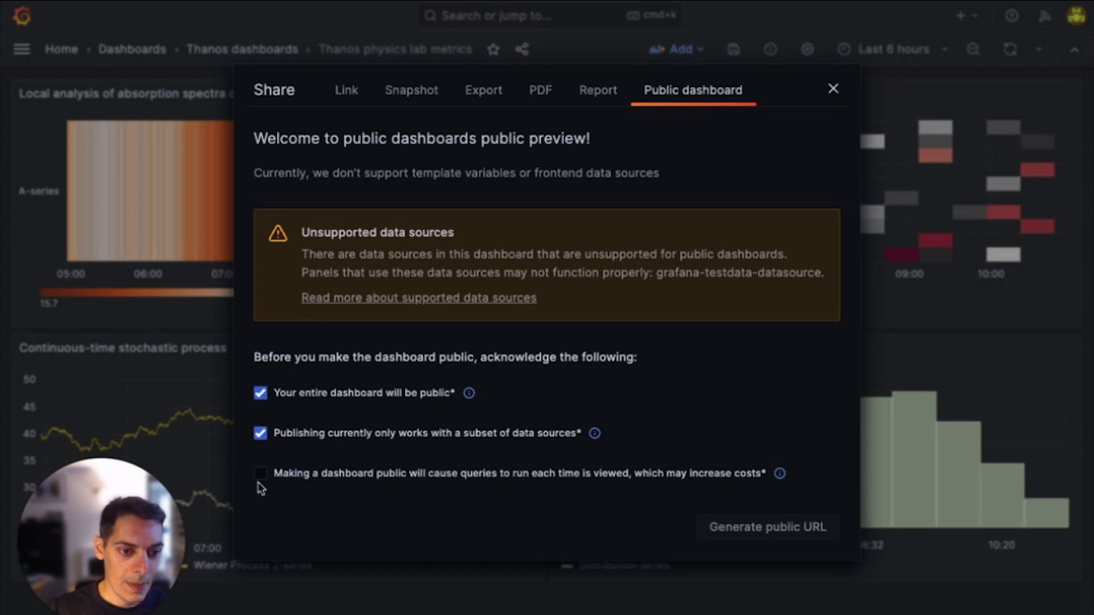
pyautogui.click(261, 476)
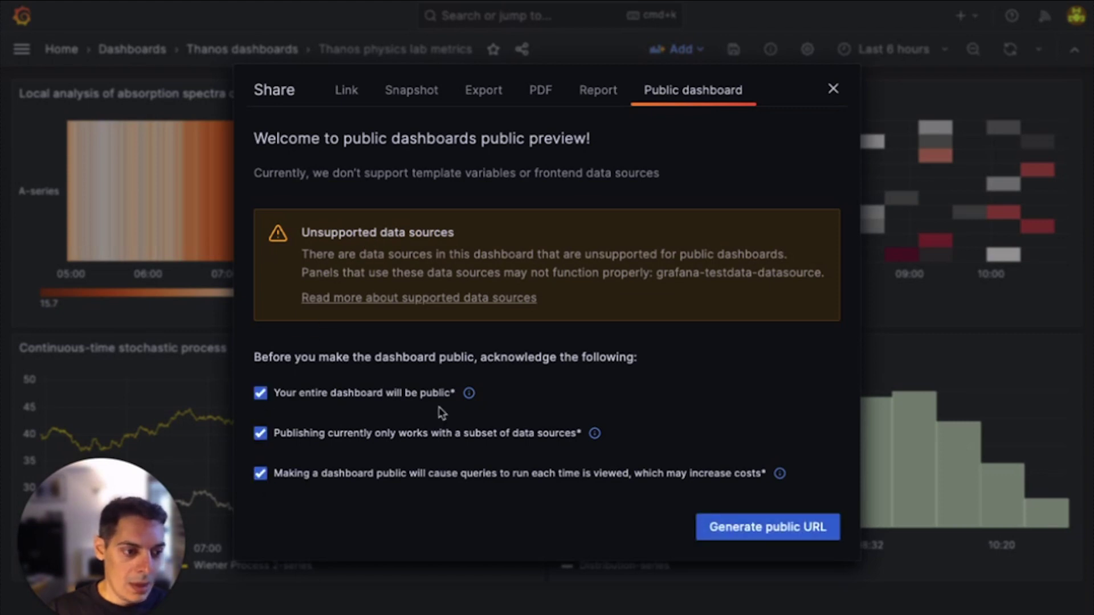
pyautogui.click(739, 530)
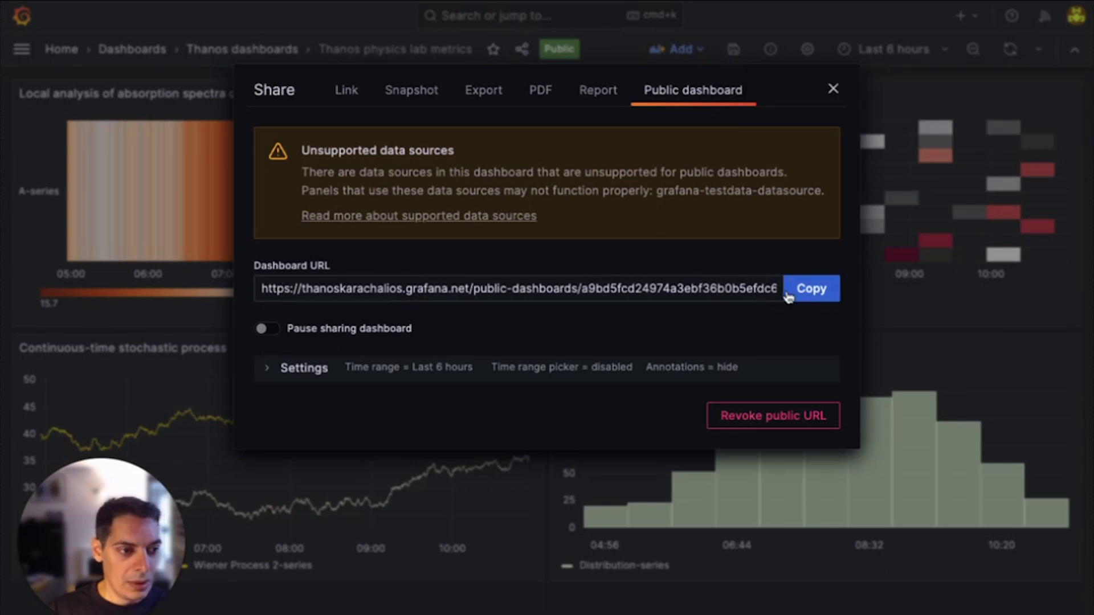
# Copy the public dashboard URL, pause sharing, and briefly expand then collapse Settings
pyautogui.click(810, 293)
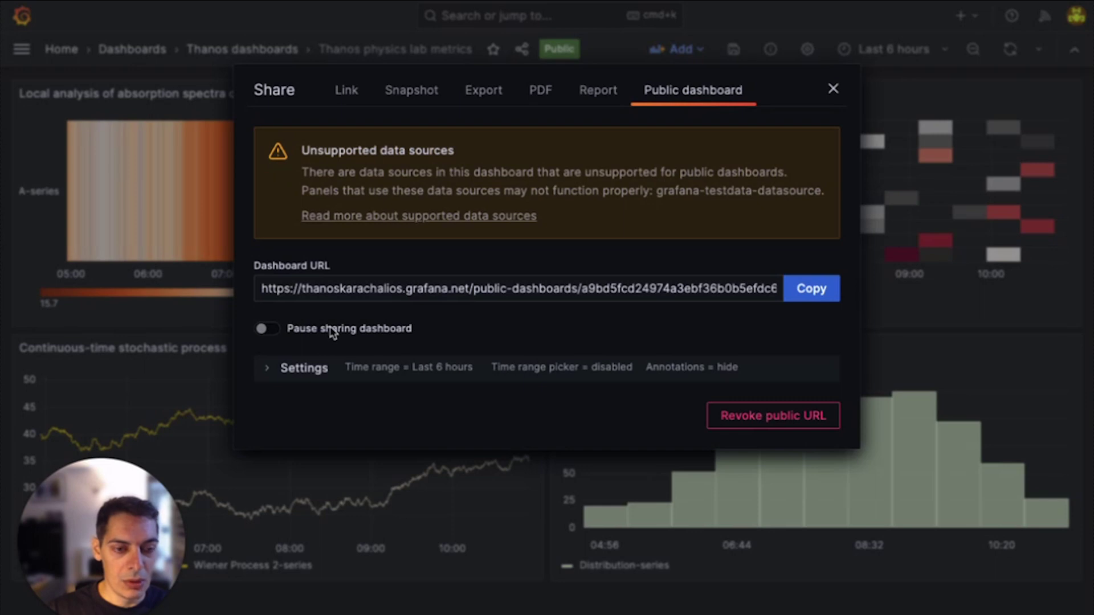
pyautogui.click(260, 329)
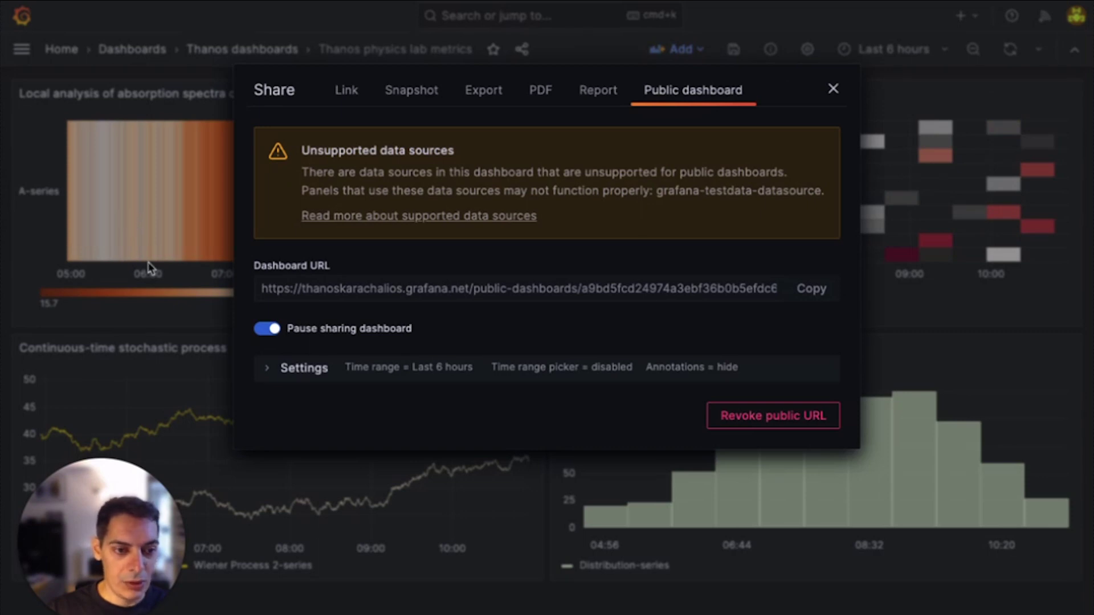
pyautogui.click(268, 368)
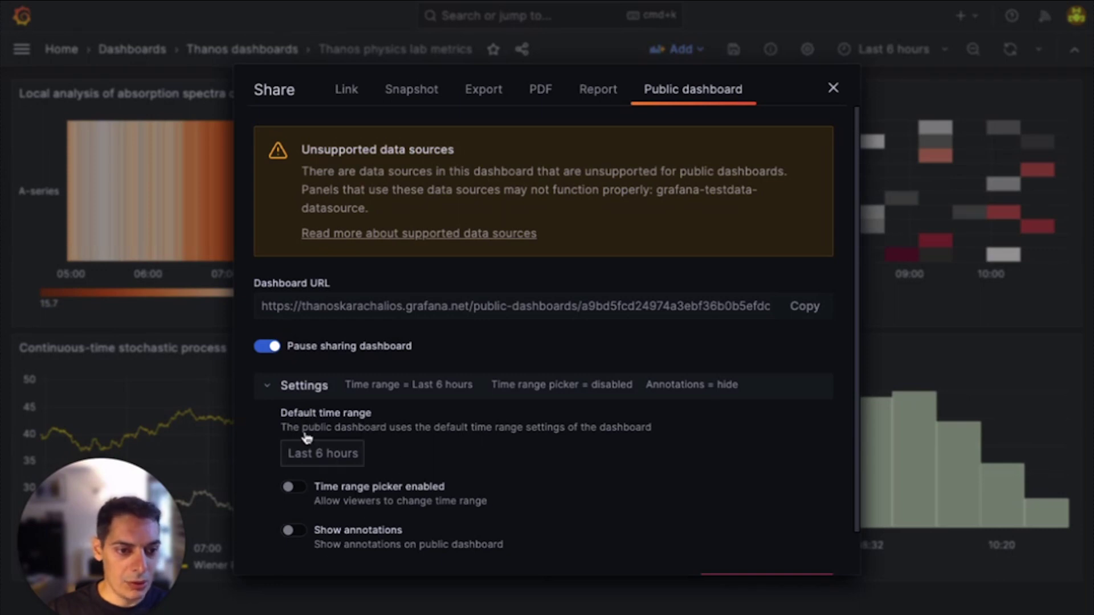
pyautogui.click(266, 385)
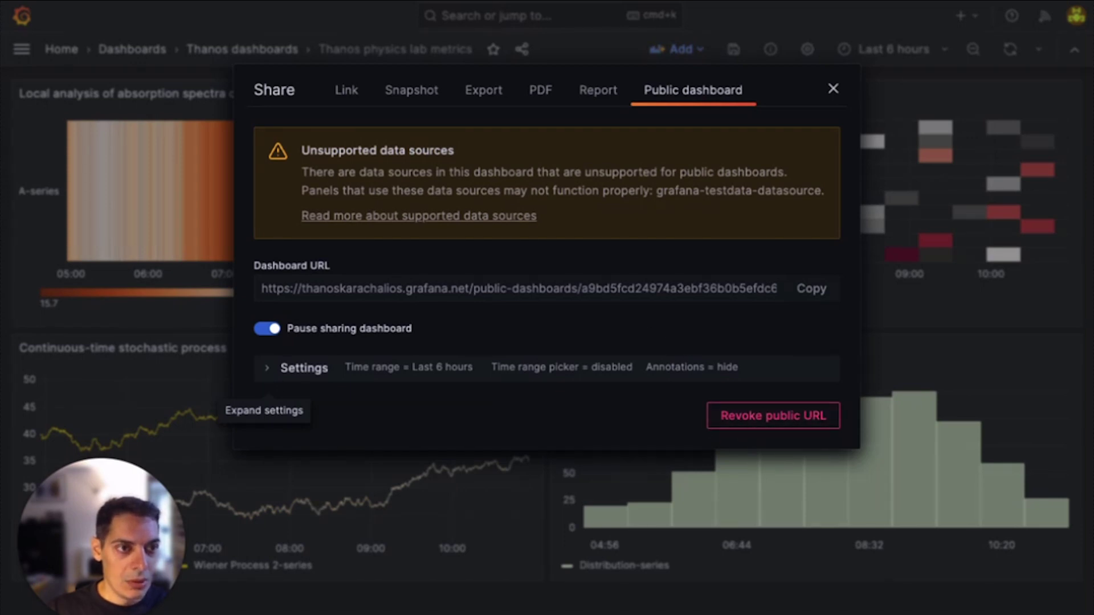
pyautogui.press('super+t')
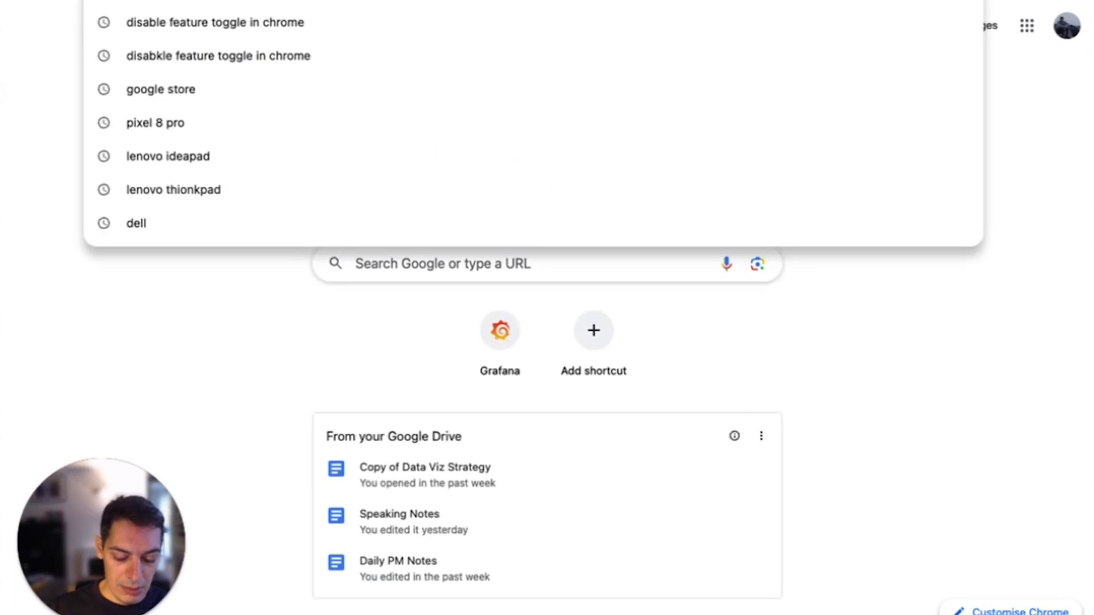
# Load the copied public URL in the new tab to confirm it shows as paused
pyautogui.press('super+v')
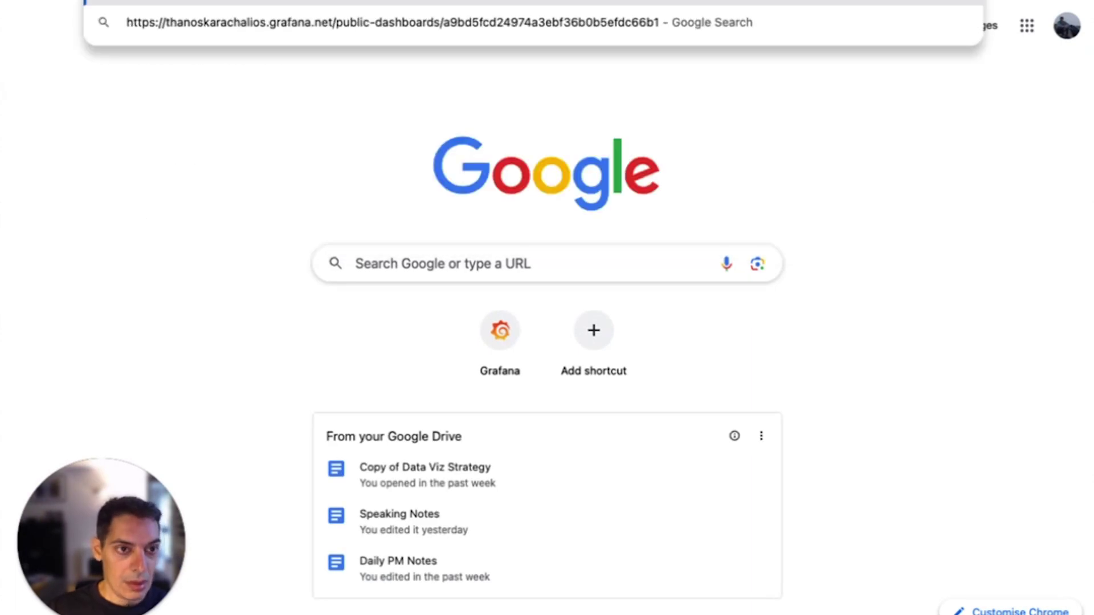
pyautogui.press('Return')
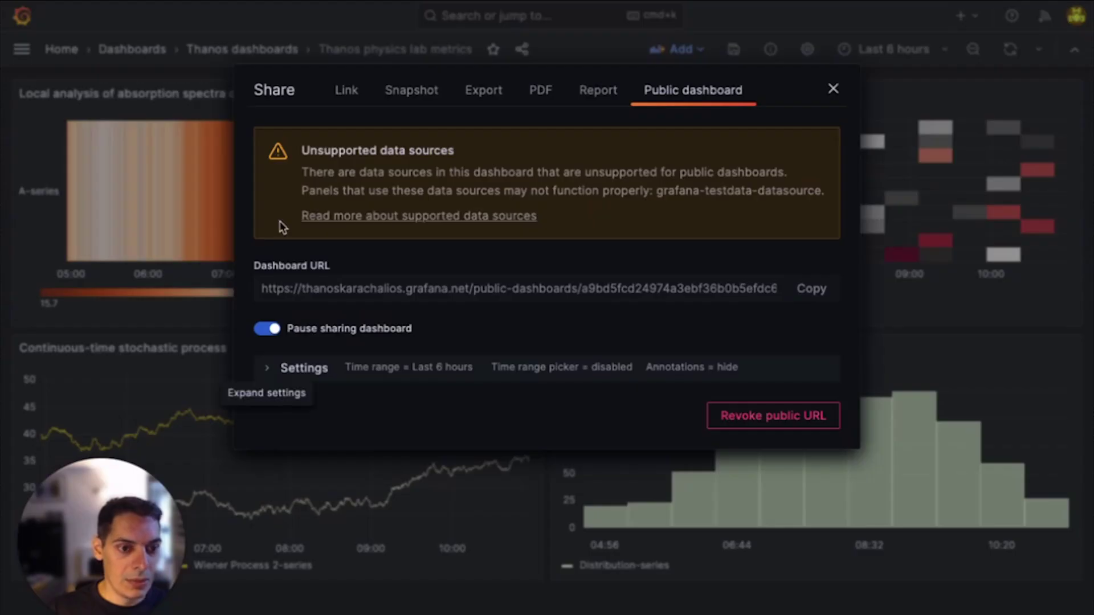
# Resume sharing the public dashboard and close the sharing dialog
pyautogui.click(268, 330)
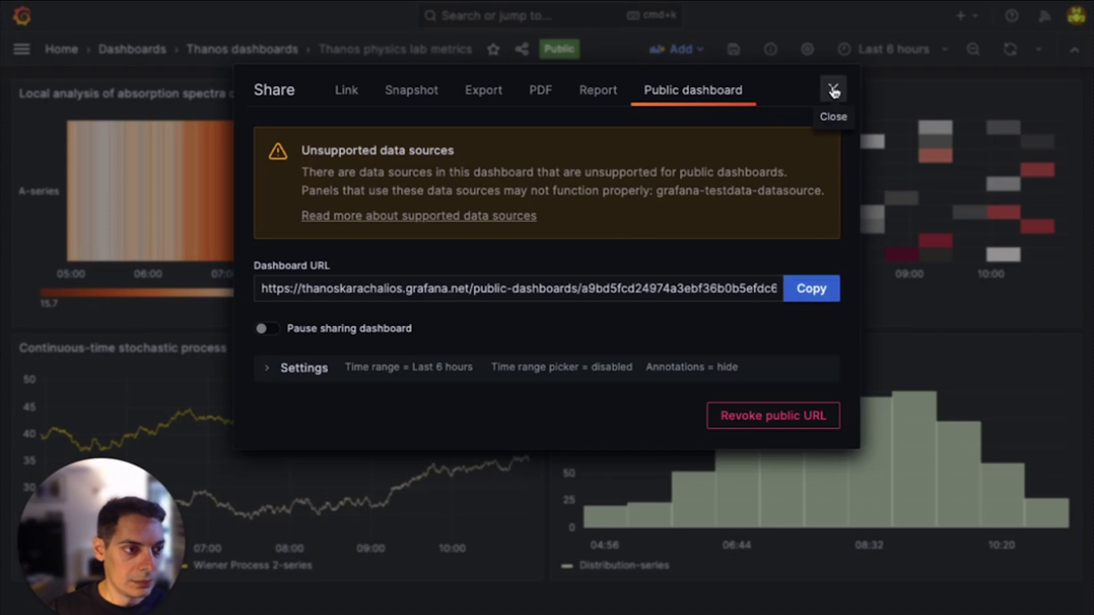
pyautogui.click(833, 91)
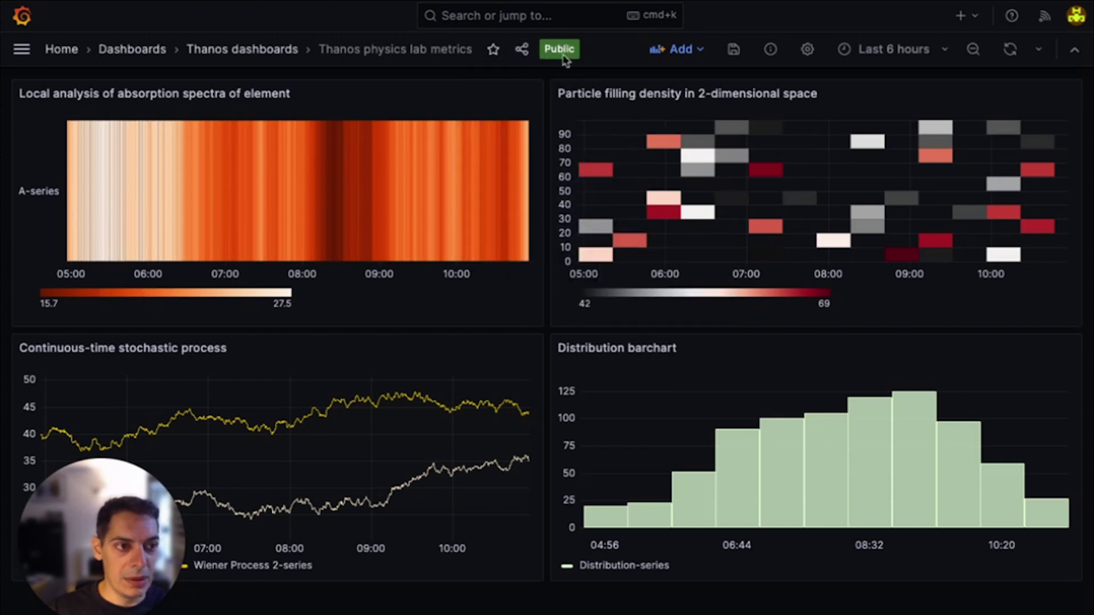
pyautogui.click(22, 49)
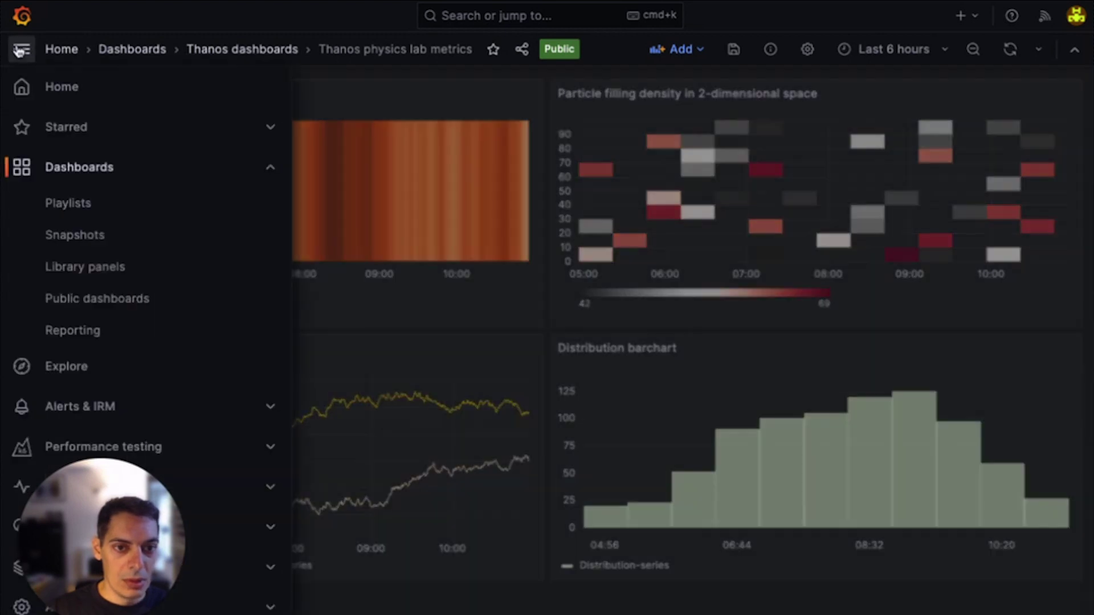
# Revoke the Thanos dashboard's public URL from the Dashboards > Public dashboards list
pyautogui.click(57, 167)
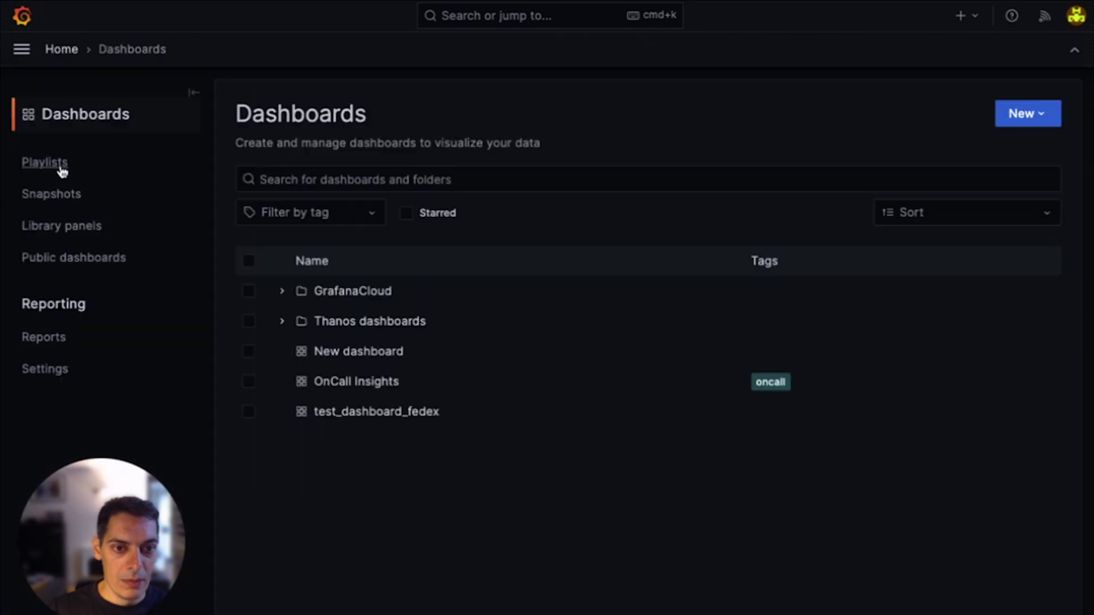
pyautogui.click(77, 261)
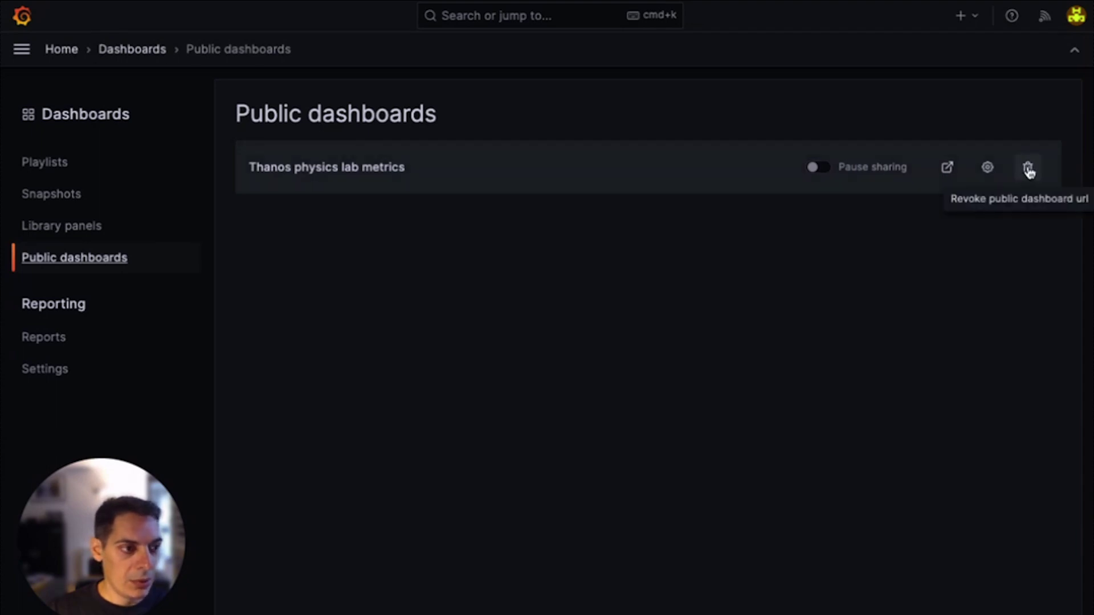
pyautogui.click(1028, 169)
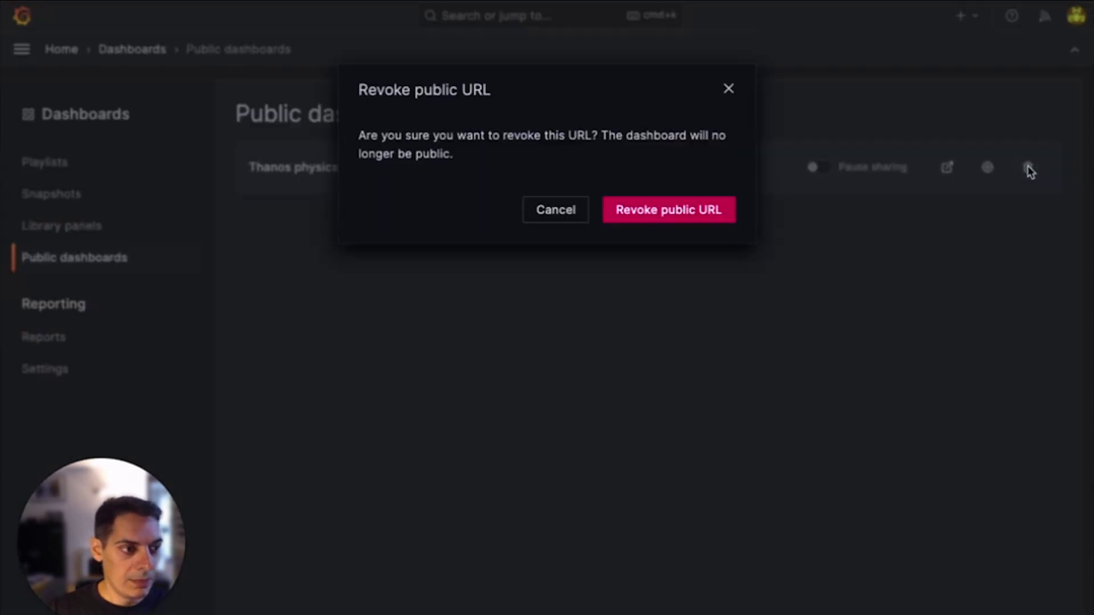
pyautogui.click(636, 217)
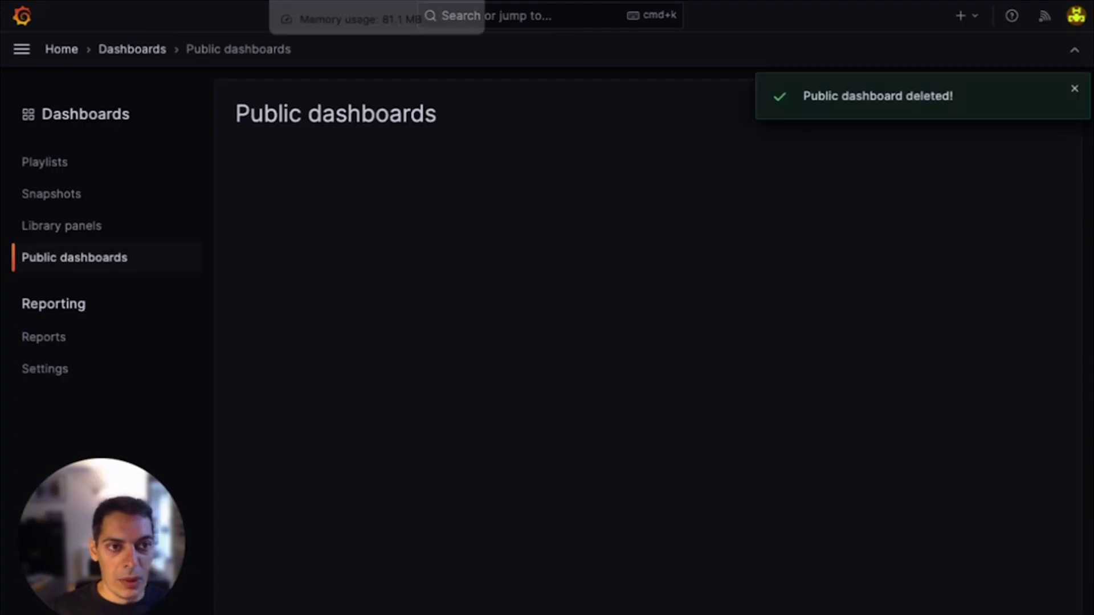
pyautogui.click(319, 2)
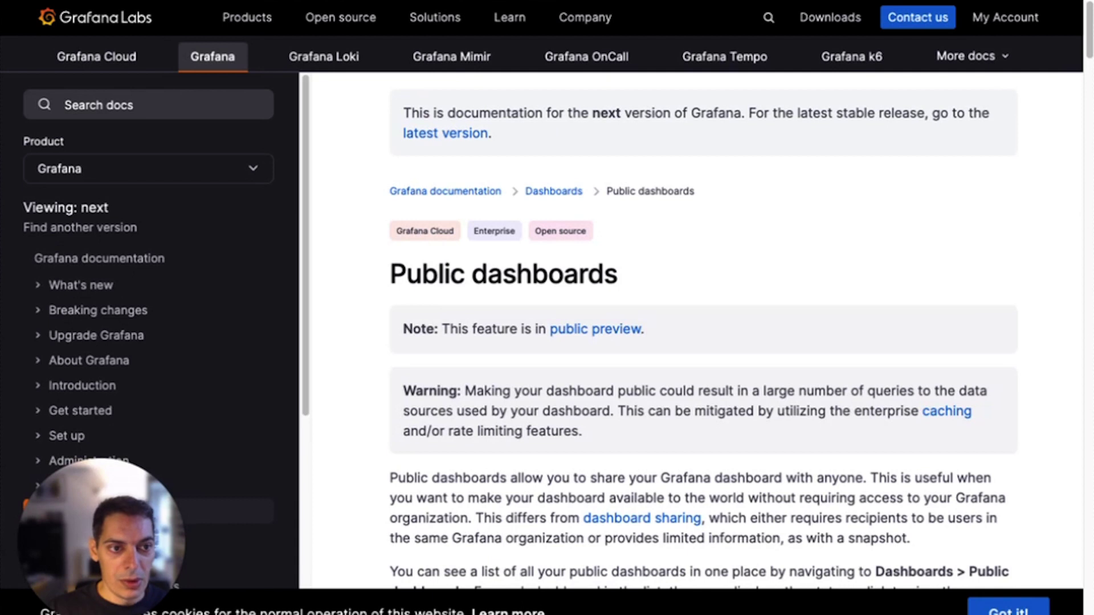
# Scroll the Public dashboards docs to the supported data sources, including ClickHouse, Loki, Prometheus, PostgreSQL
pyautogui.scroll(-2, 342, 285)
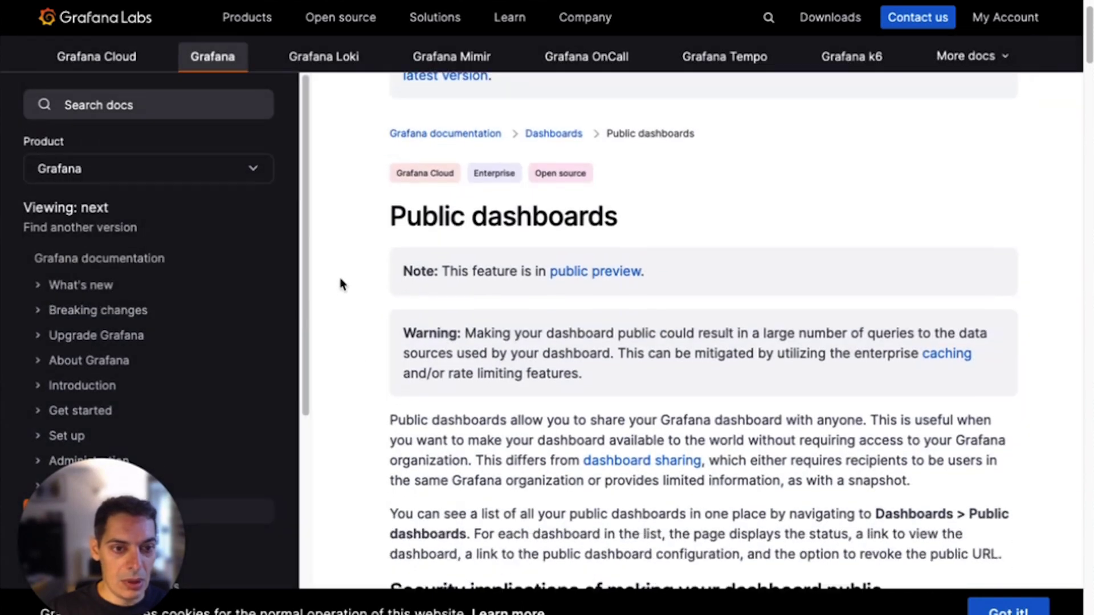
pyautogui.scroll(-5, 342, 279)
pyautogui.scroll(5, 371, 218)
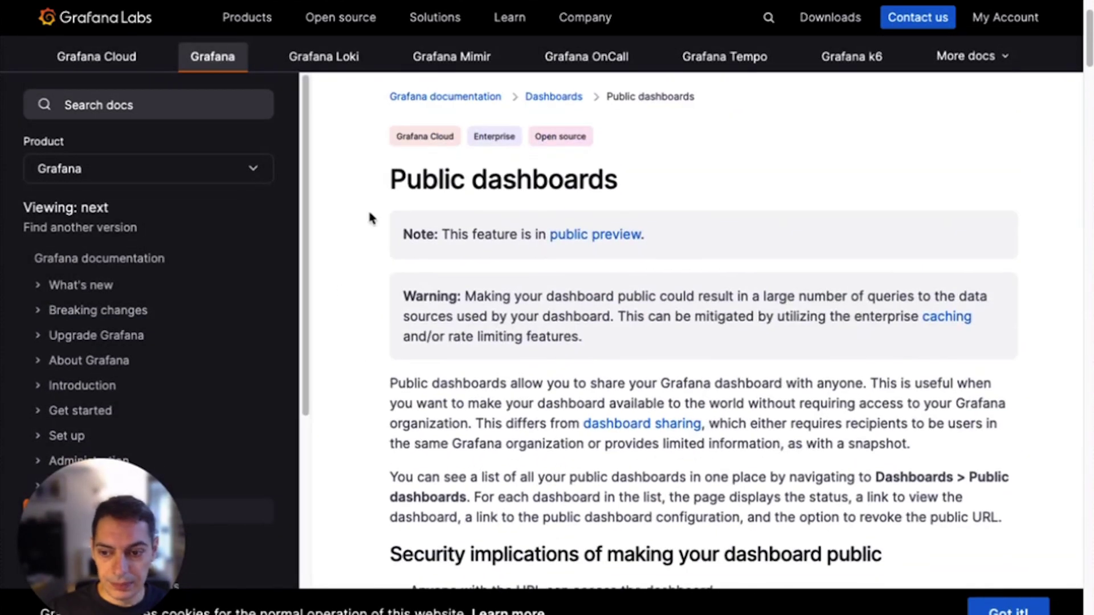
pyautogui.scroll(-10, 370, 220)
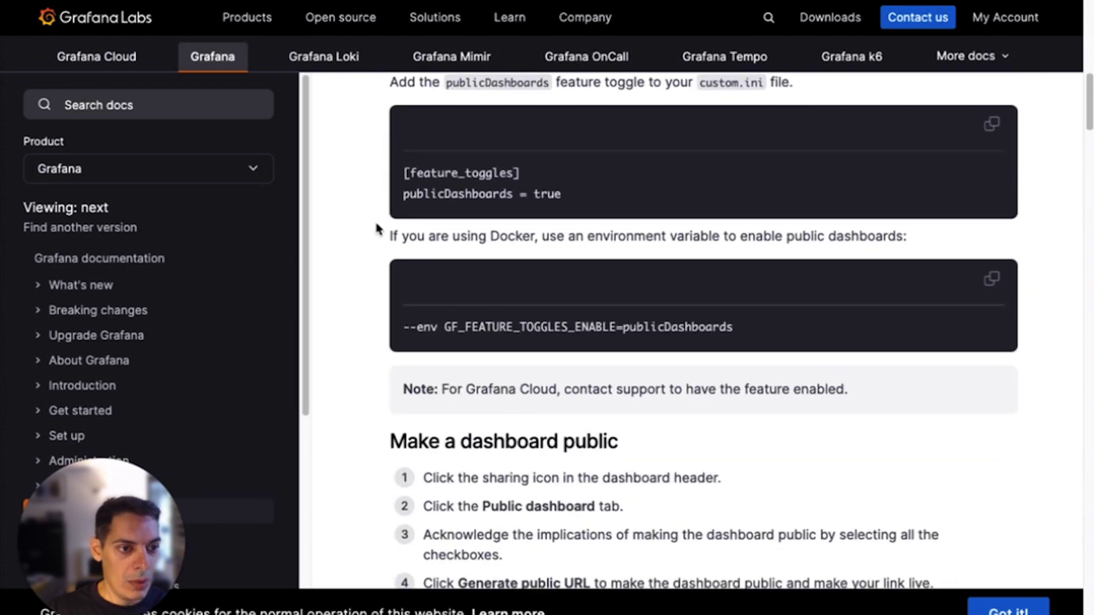
pyautogui.scroll(-5, 376, 229)
pyautogui.scroll(-6, 376, 229)
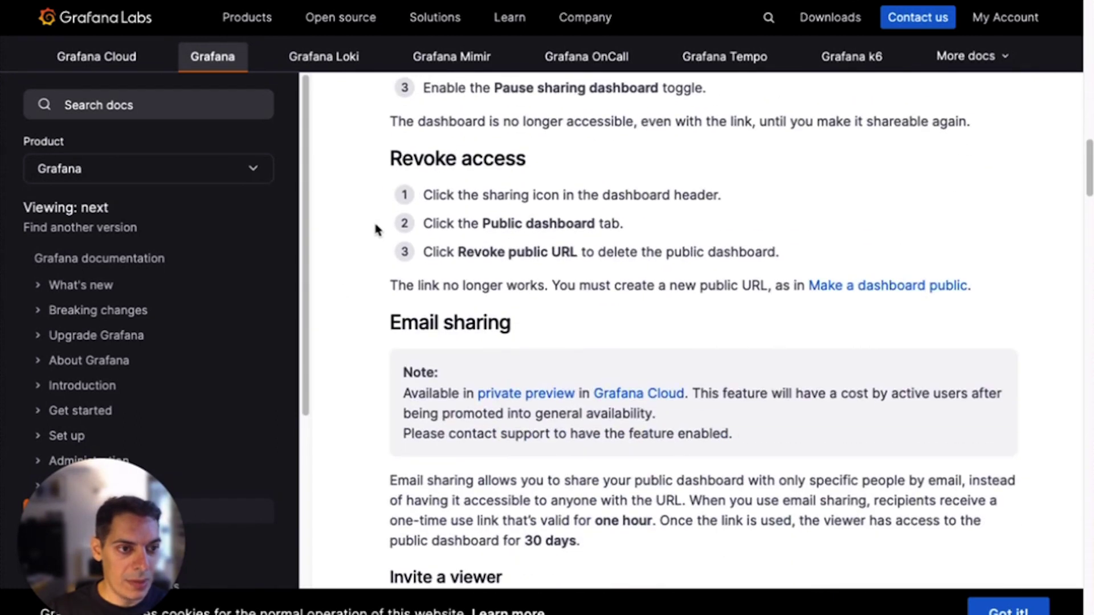
pyautogui.scroll(-12, 371, 230)
pyautogui.scroll(-15, 365, 231)
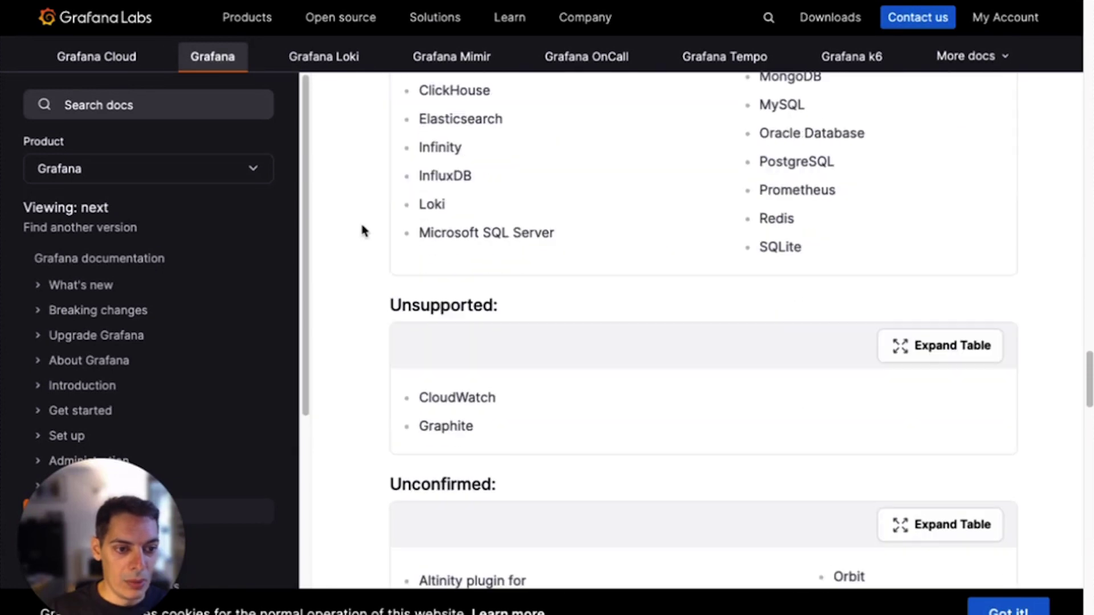
pyautogui.scroll(6, 363, 231)
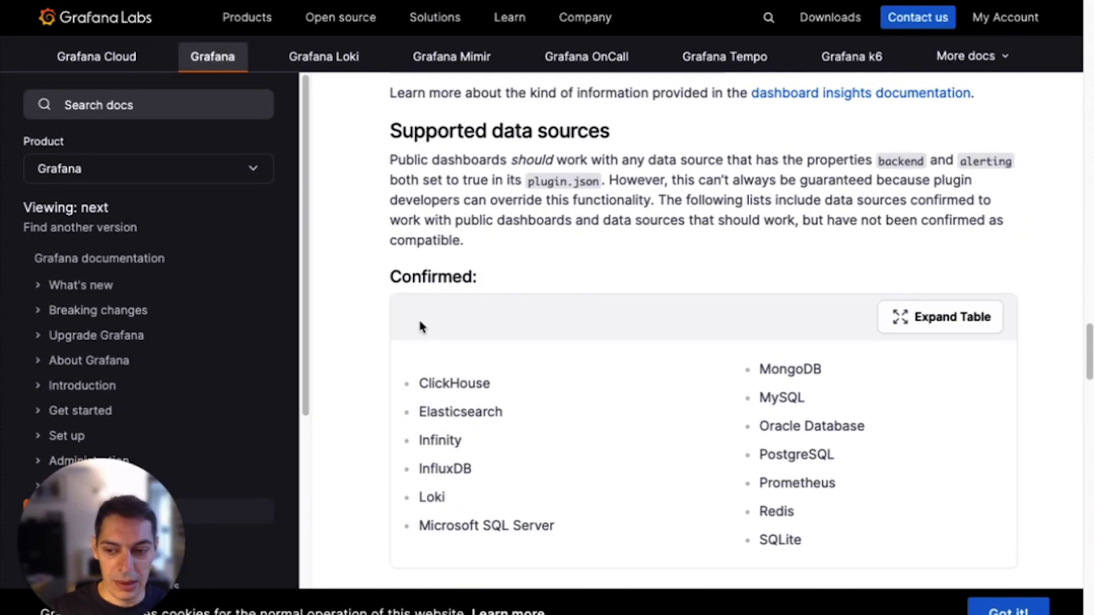